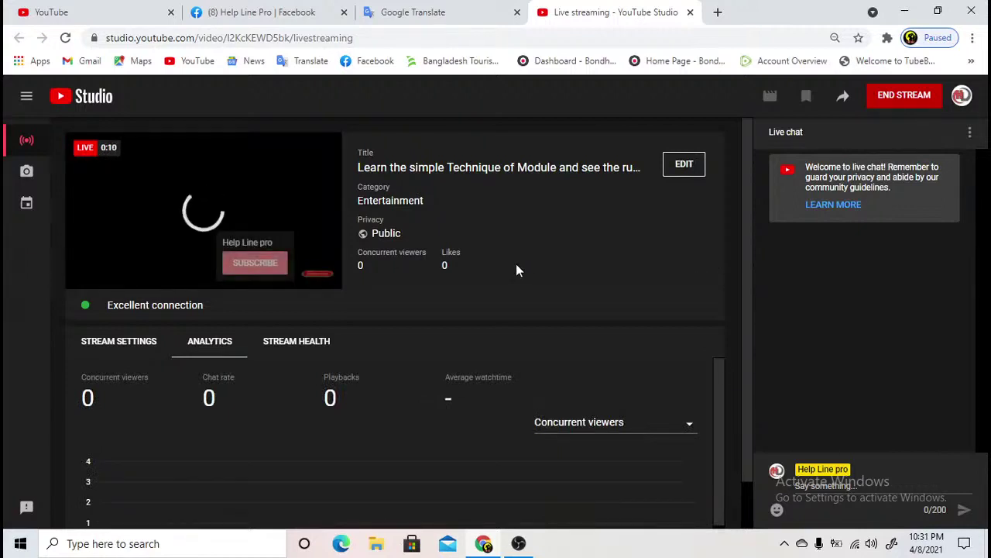
# Step: Open the existing HQPDS16 program from the desktop and check its version and compile time in the About information
pyautogui.click(907, 11)
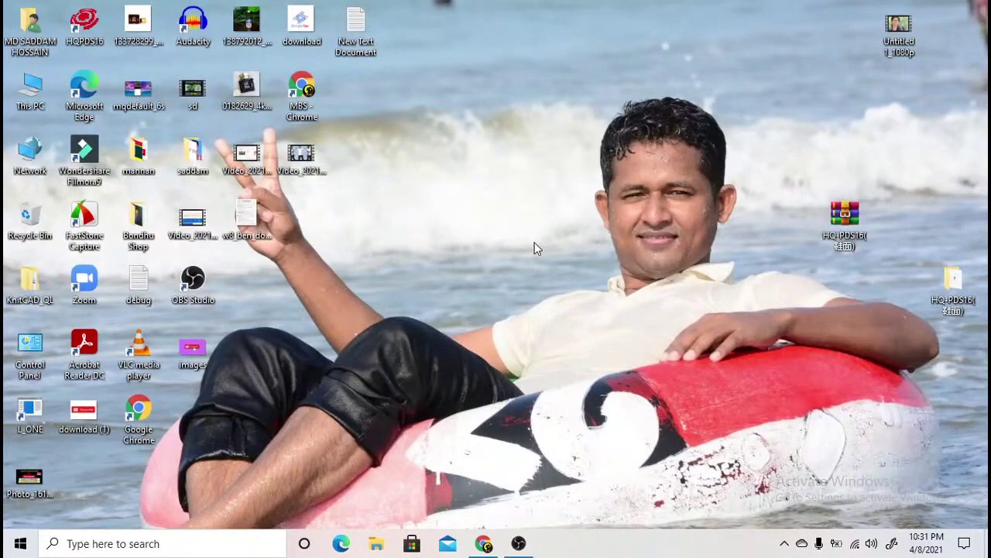
pyautogui.doubleClick(81, 35)
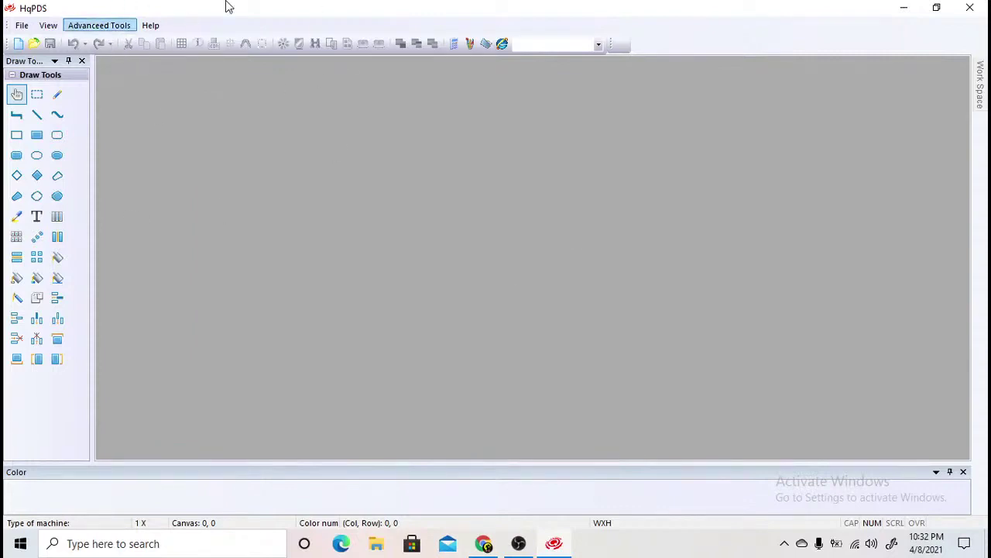
pyautogui.click(153, 27)
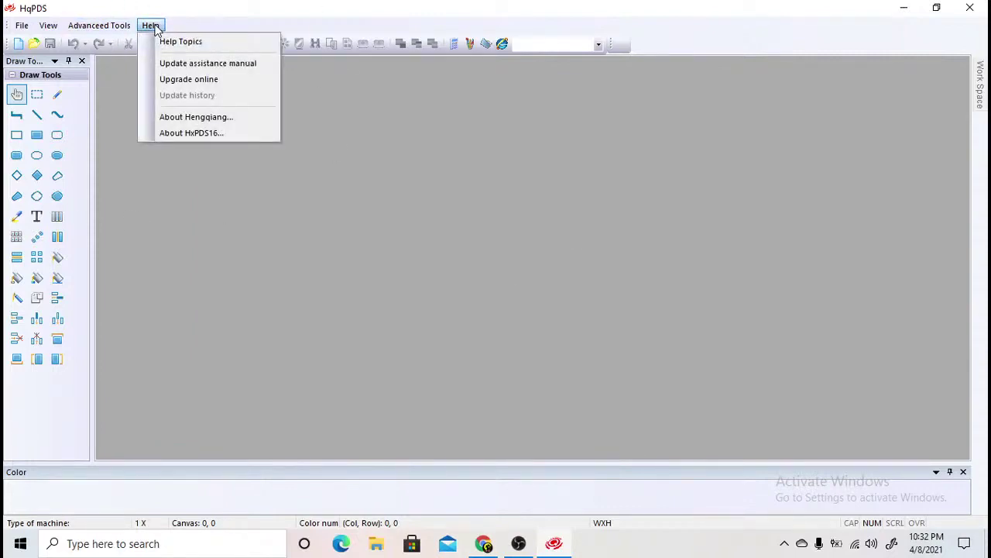
pyautogui.click(192, 133)
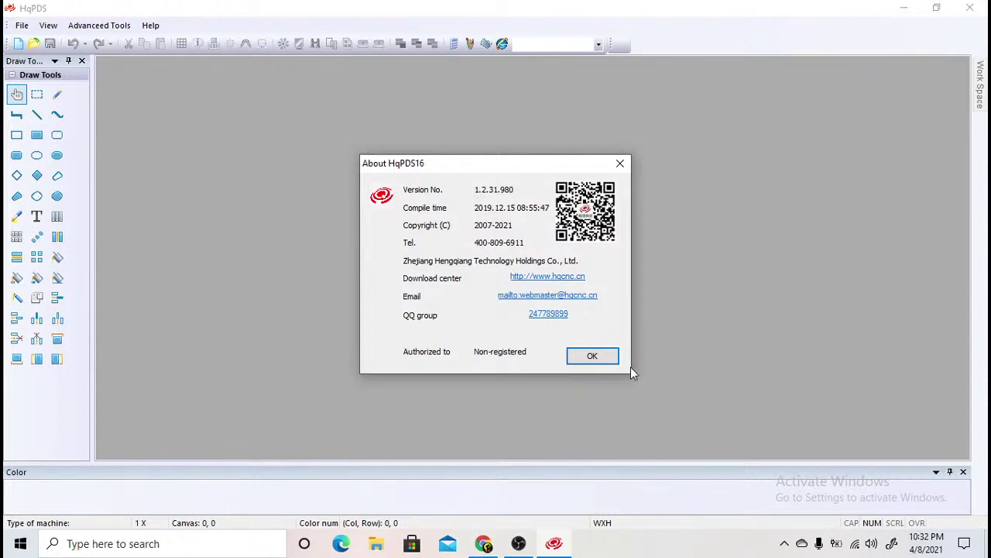
pyautogui.click(588, 353)
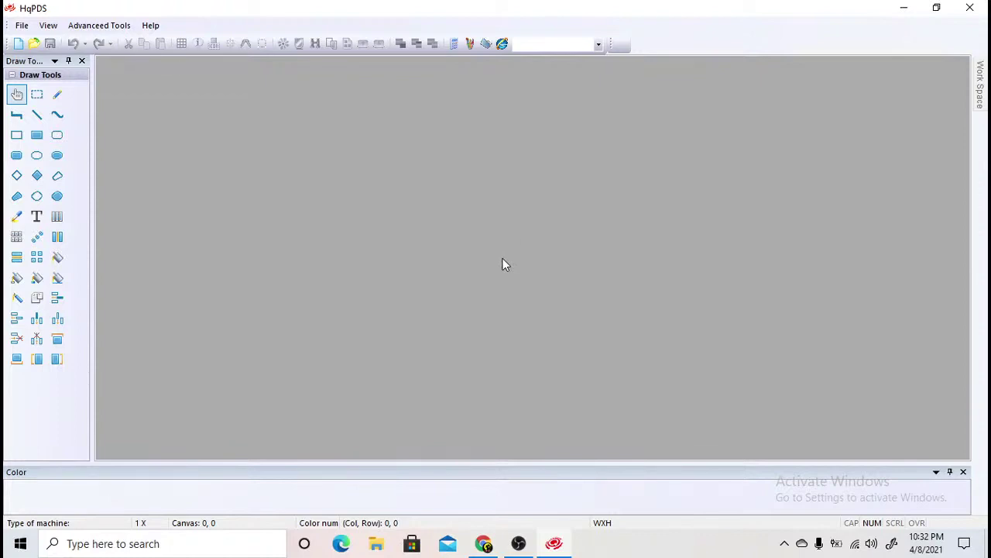
pyautogui.click(914, 9)
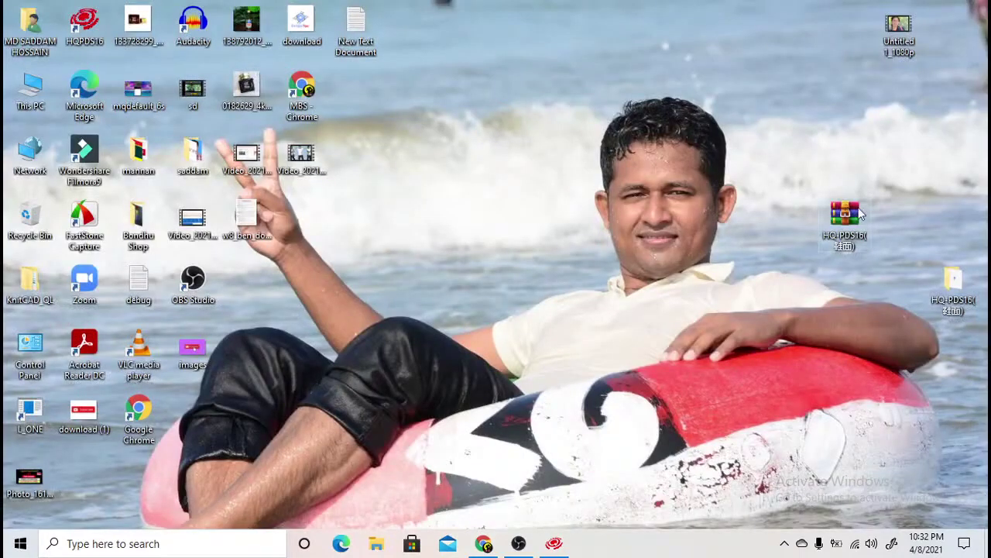
# Step: Move the HQ-PDS16(鞋面) archive to a clear area of the desktop and extract it there
pyautogui.moveTo(861, 214); pyautogui.dragTo(482, 215)
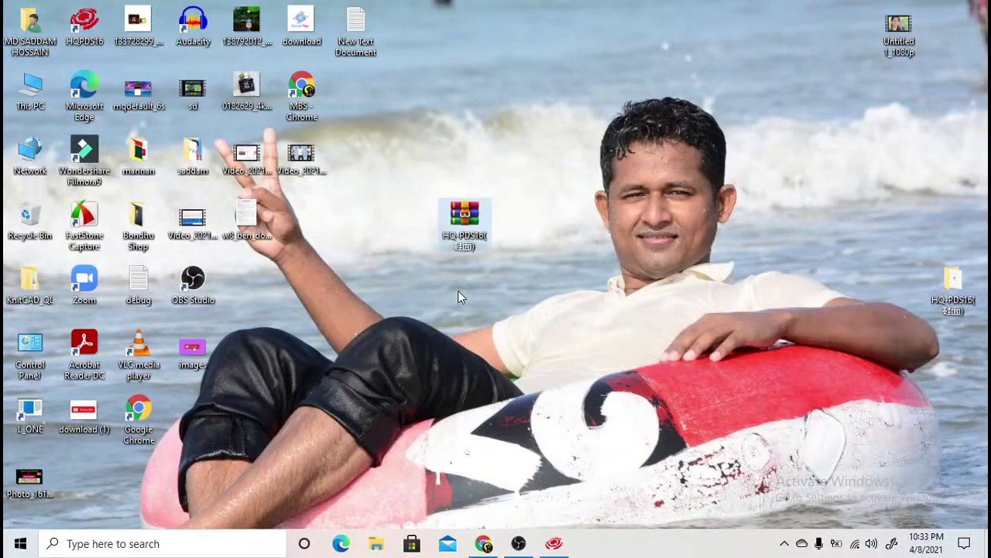
pyautogui.click(460, 219)
pyautogui.rightClick(460, 219)
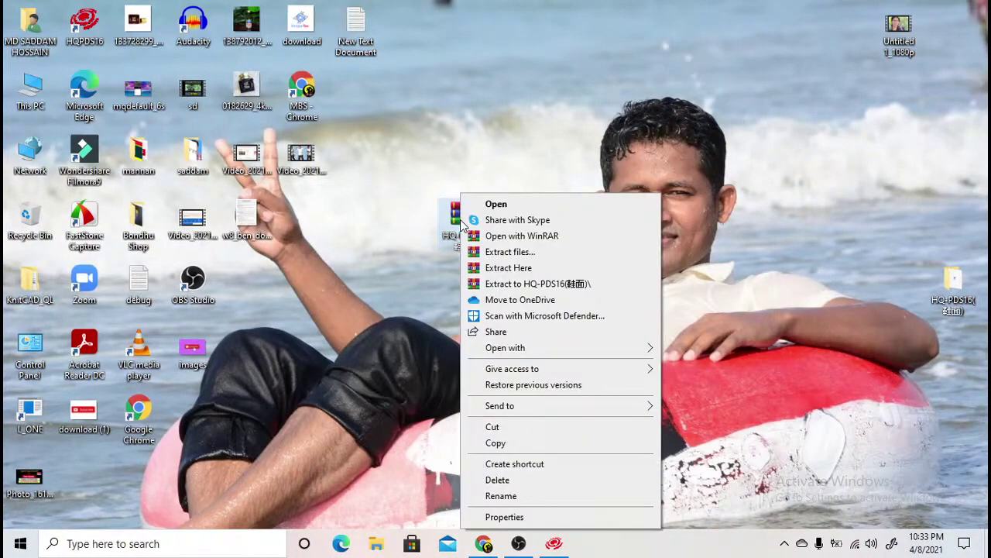
pyautogui.click(526, 268)
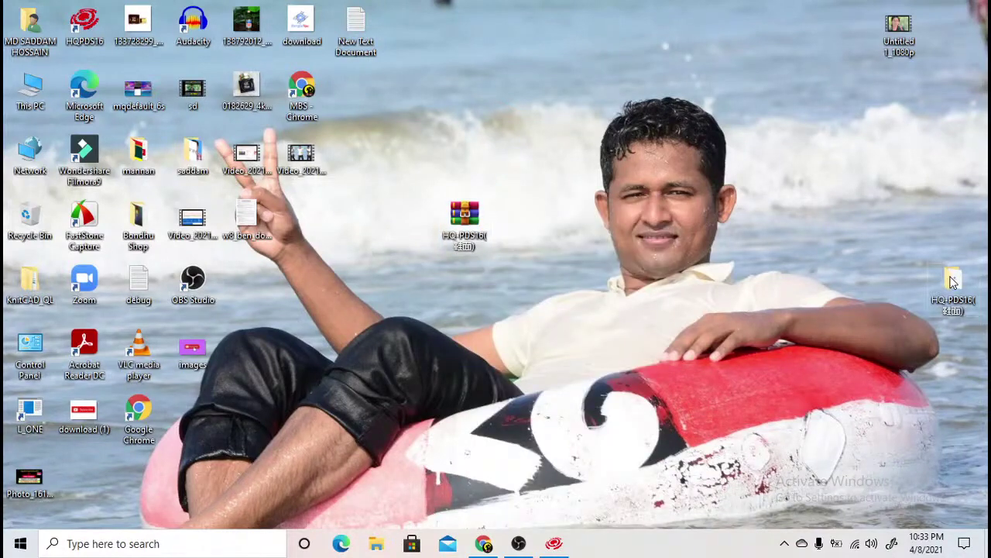
# Step: Open the extracted HQ-PDS16(鞋面) folder from the desktop and launch the installer inside it
pyautogui.moveTo(953, 283); pyautogui.dragTo(518, 87)
pyautogui.doubleClick(519, 87)
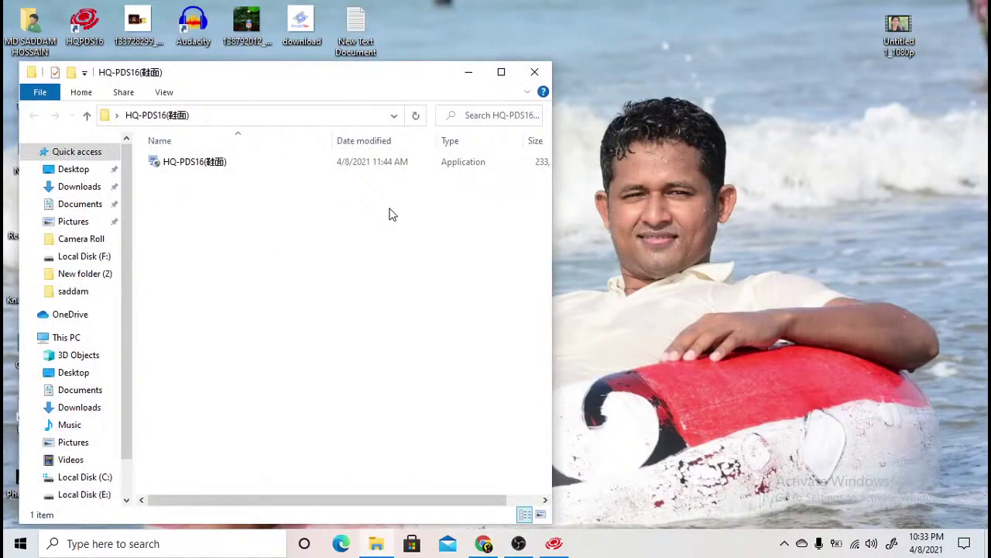
pyautogui.moveTo(368, 74); pyautogui.dragTo(722, 67)
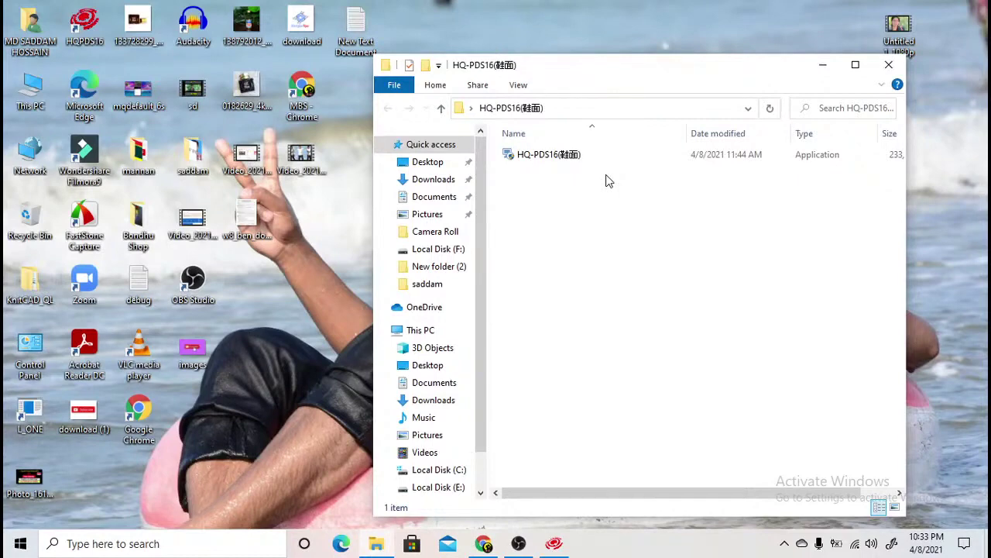
pyautogui.click(566, 155)
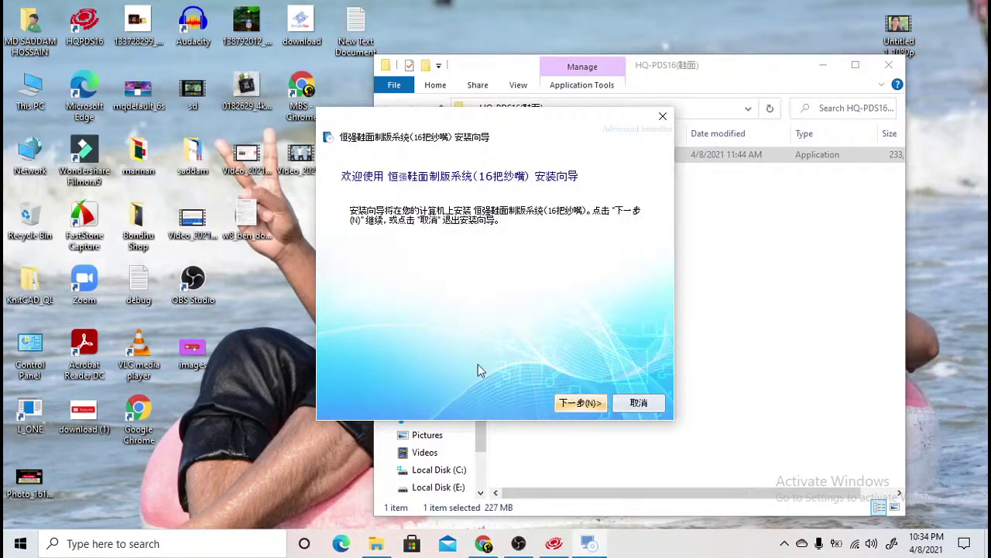
# Step: Choose the simple setup type (简洁) with default components and start installing the shoe-upper pattern system
pyautogui.click(579, 403)
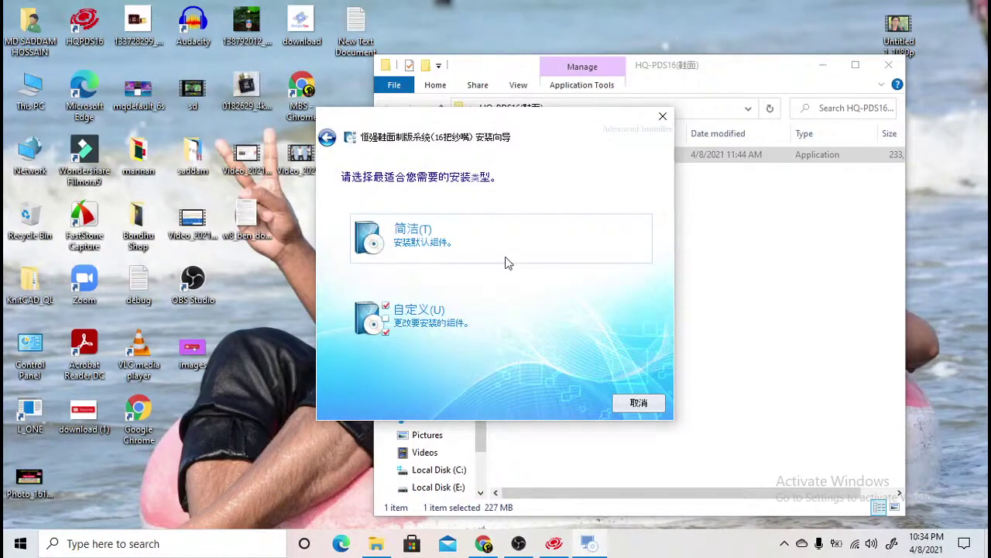
pyautogui.press('Return')
pyautogui.click(580, 401)
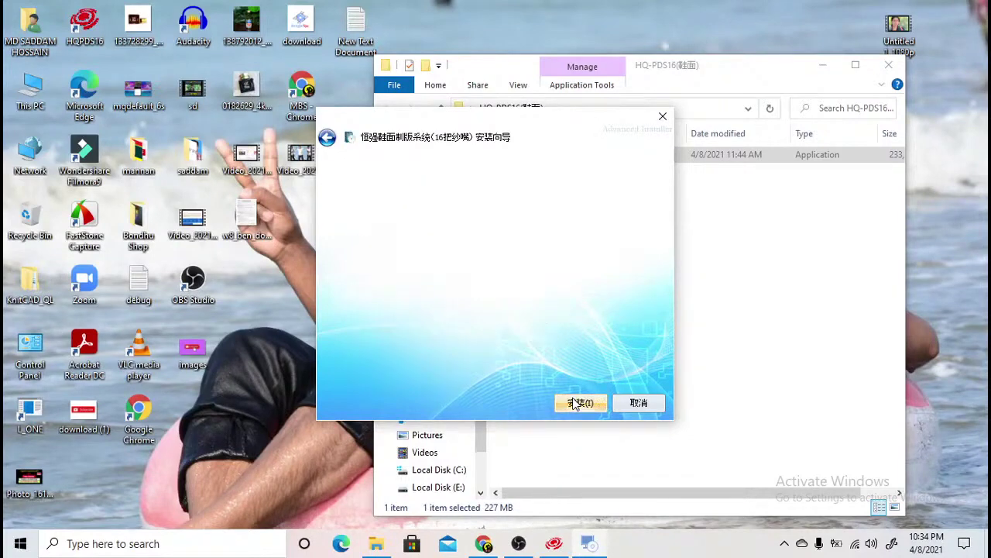
pyautogui.click(580, 403)
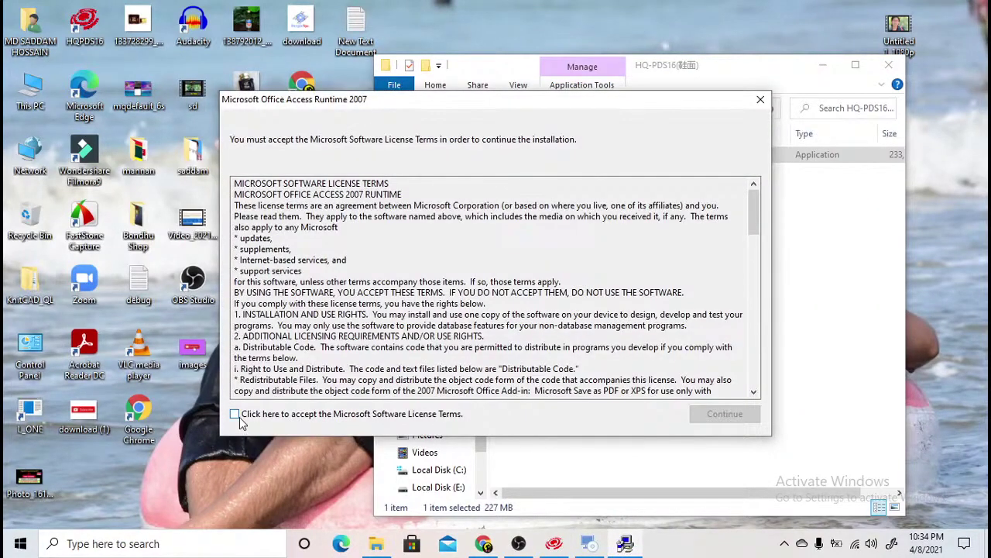
# Step: Accept the Microsoft Office Access Runtime 2007 license terms, install the runtime and finish the setup wizard
pyautogui.click(237, 415)
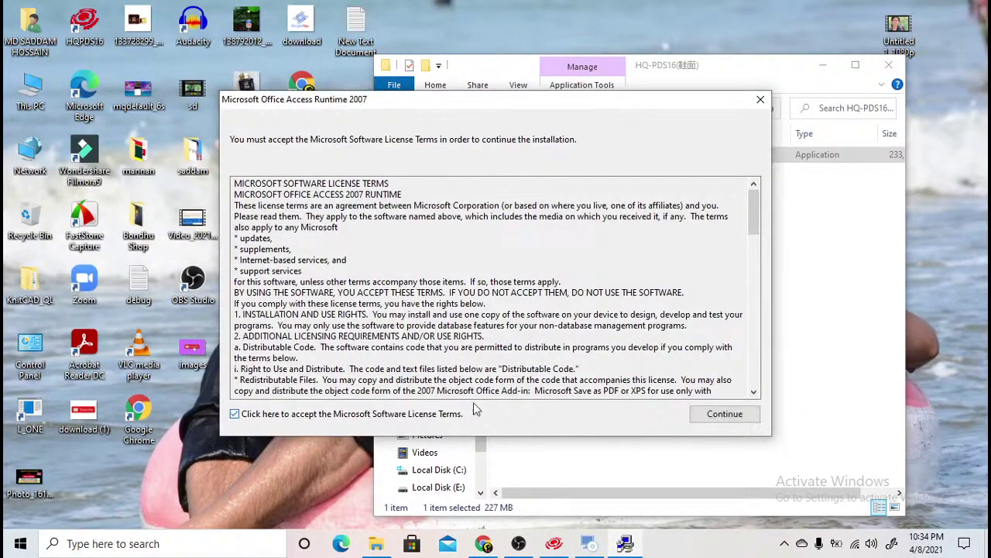
pyautogui.click(718, 414)
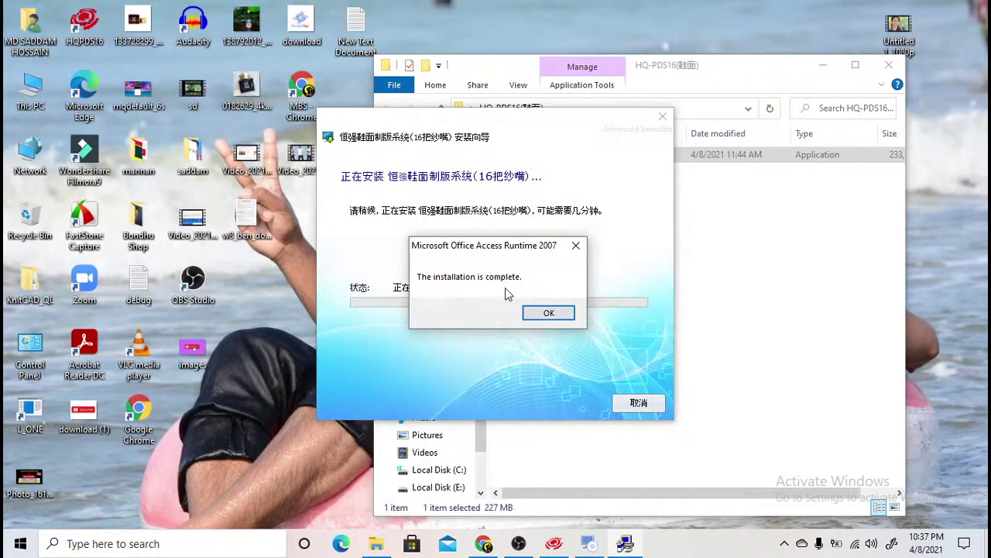
pyautogui.click(540, 313)
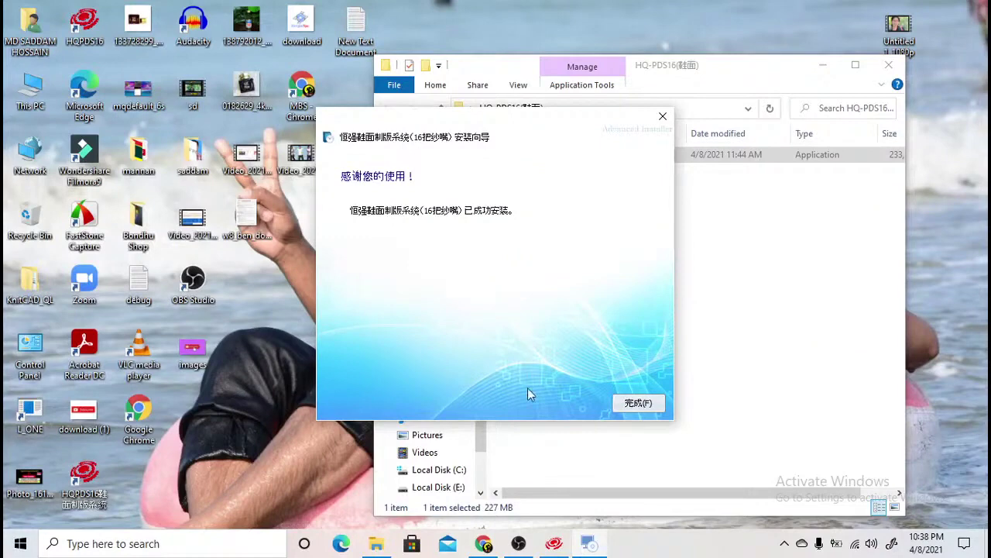
pyautogui.click(639, 404)
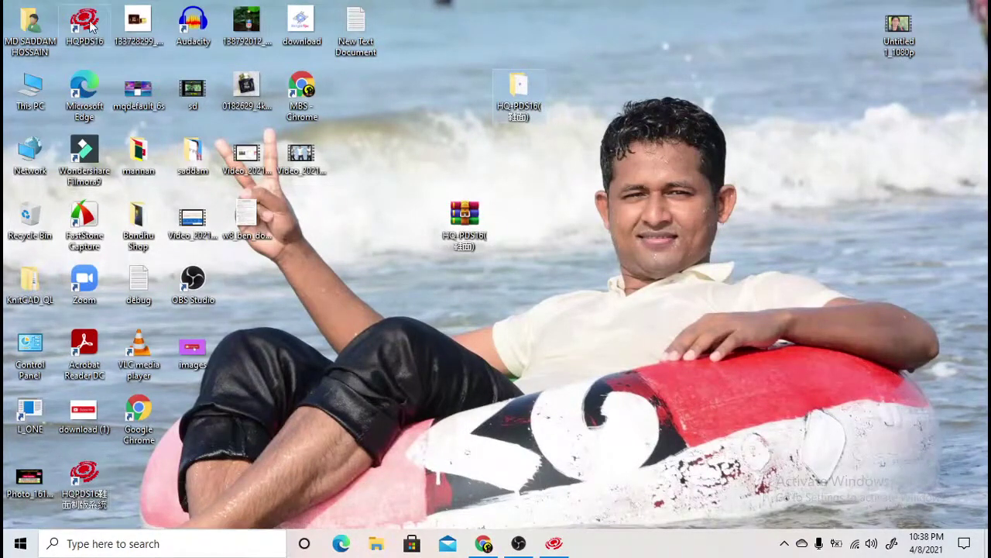
# Step: Launch the newly installed HQPDS16 shoe-upper program and open 205-big.pds from the Hqpds-Program folder
pyautogui.click(70, 501)
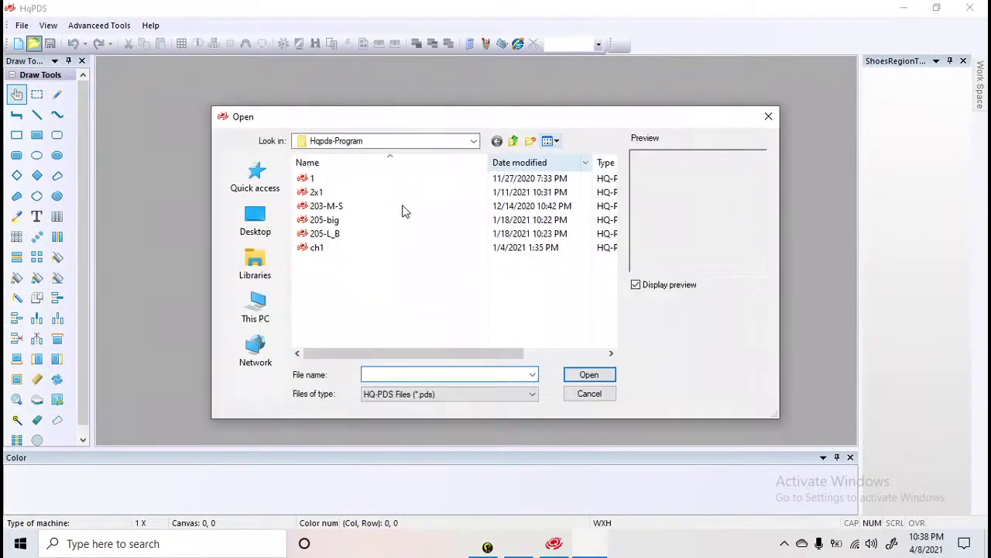
pyautogui.press('Escape')
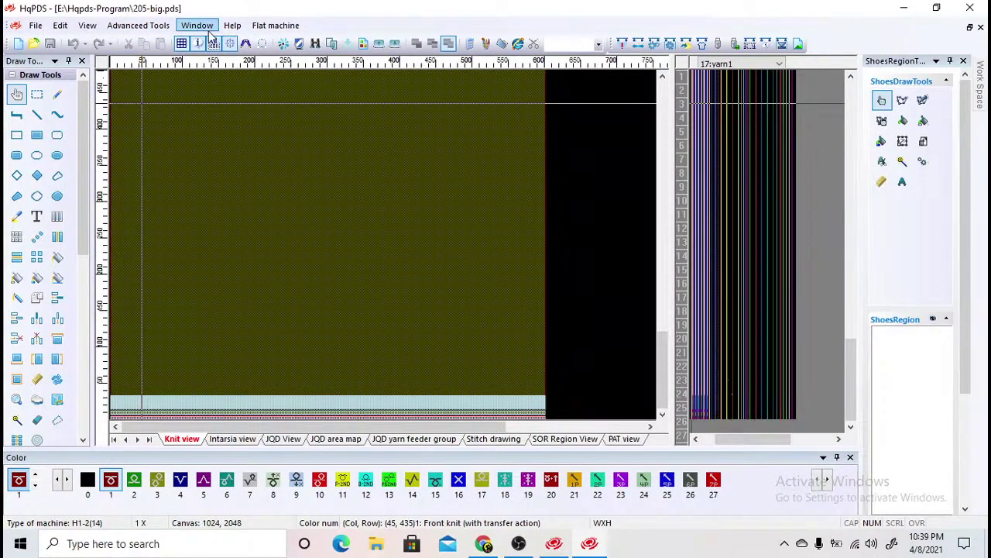
# Step: Check the newly installed program's version and compile time in its About information
pyautogui.click(232, 25)
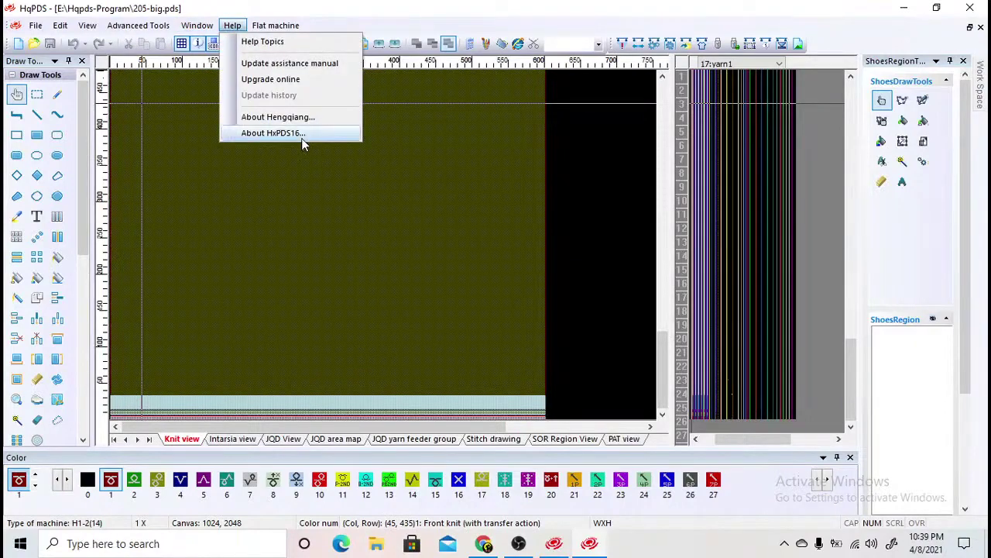
pyautogui.click(301, 137)
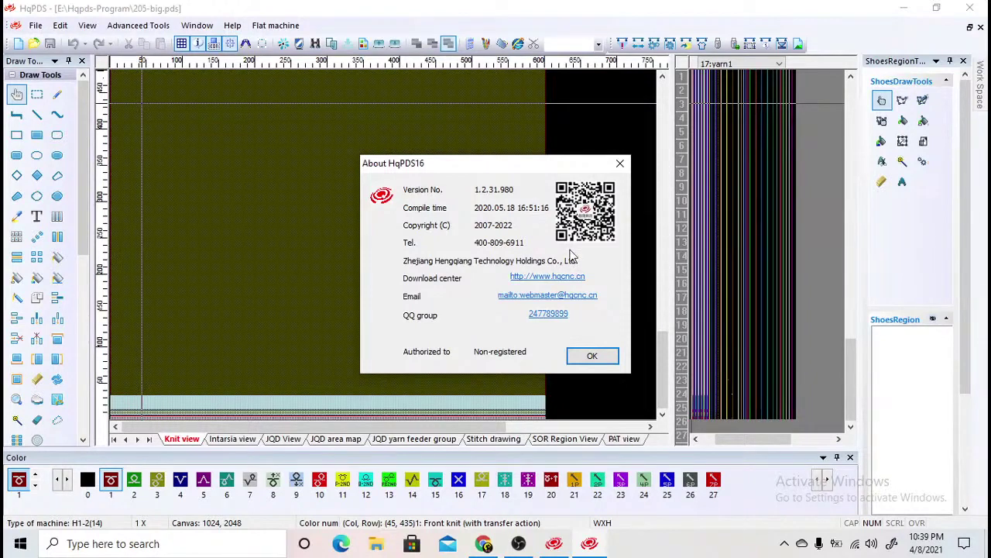
pyautogui.click(620, 164)
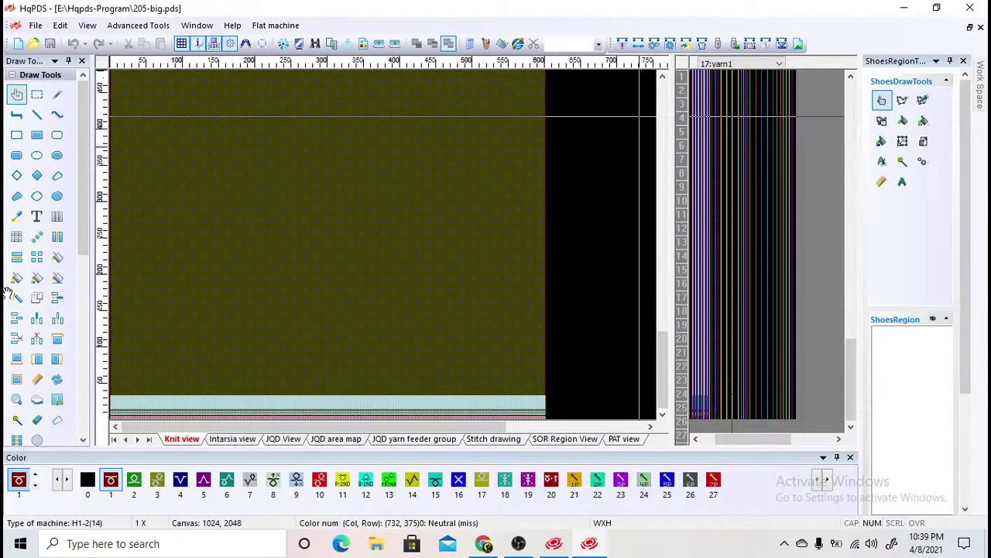
# Step: Examine the pattern in the SOR Region View along with the shoe region tools
pyautogui.scroll(-5, 6, 293)
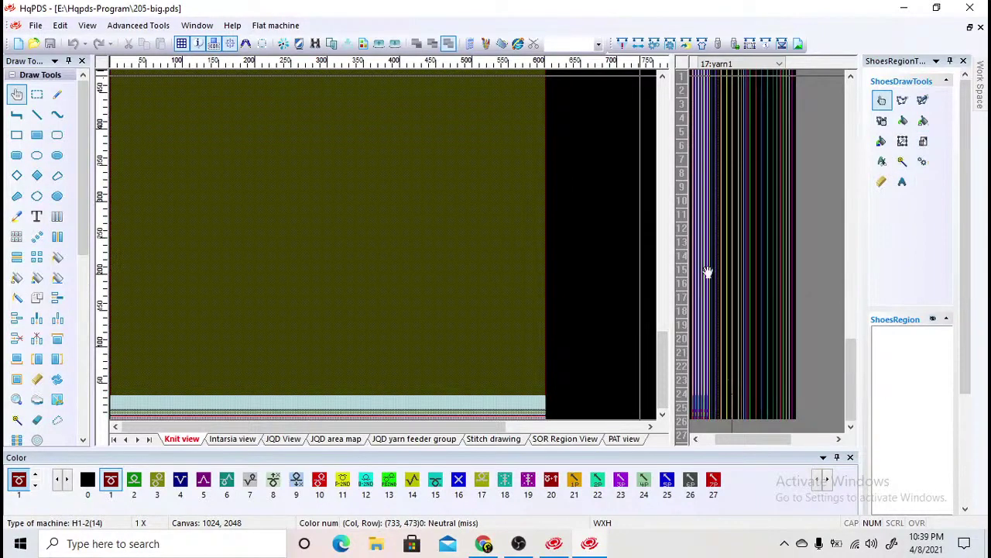
pyautogui.click(570, 438)
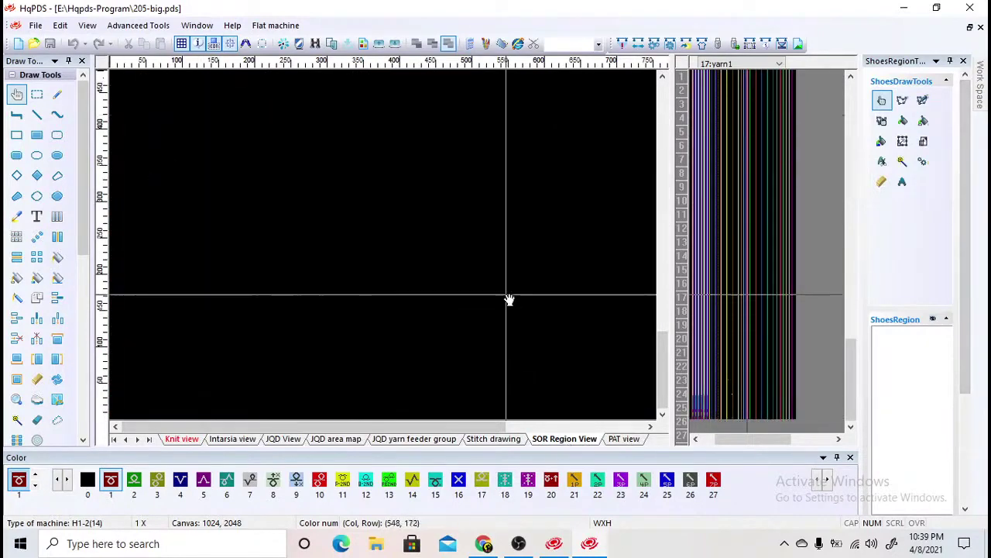
pyautogui.scroll(2, 386, 299)
pyautogui.scroll(-2, 386, 299)
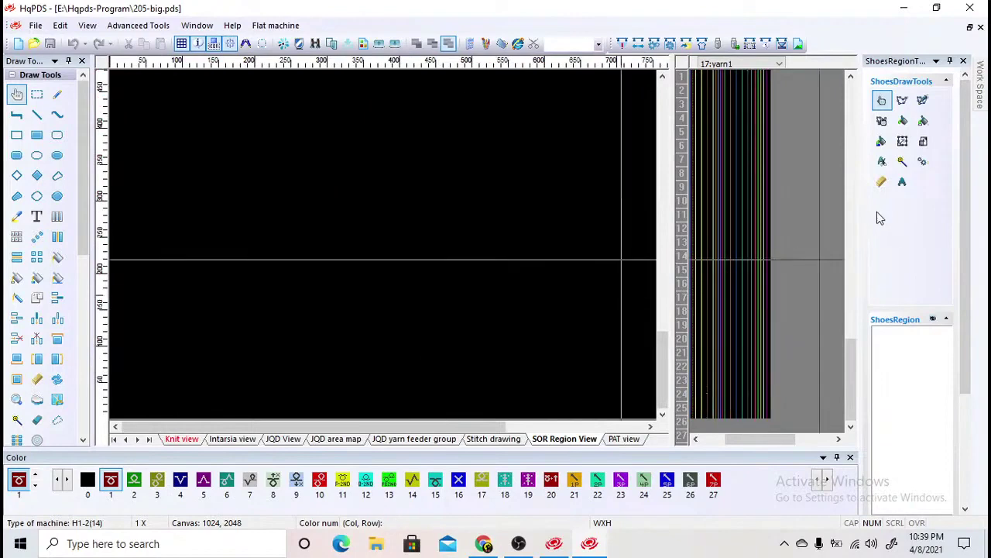
# Step: Review the compilation options from common settings and scheme list through advanced, automatic processing, safety needle, jacquard and piece expansion, then close them without changes
pyautogui.click(622, 44)
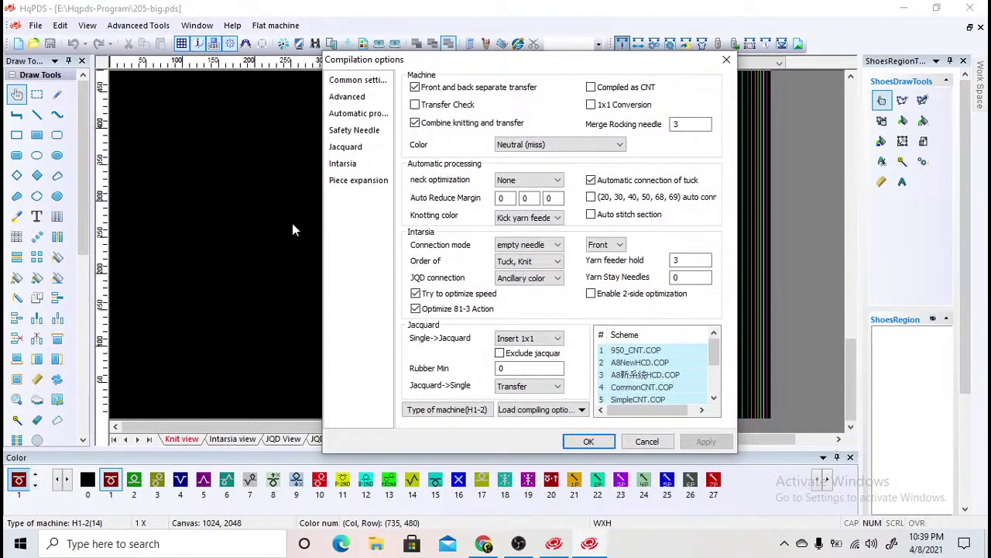
pyautogui.click(367, 81)
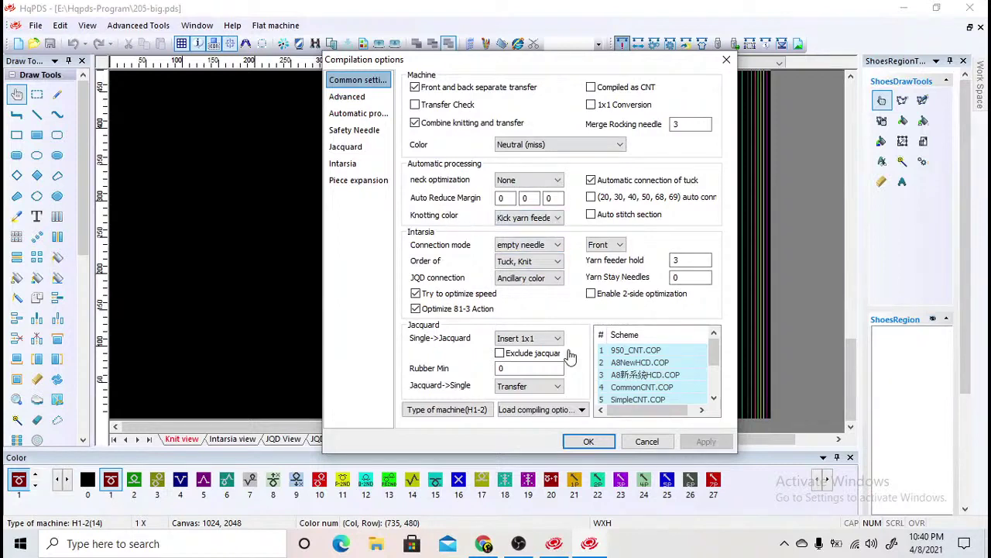
pyautogui.scroll(-2, 667, 376)
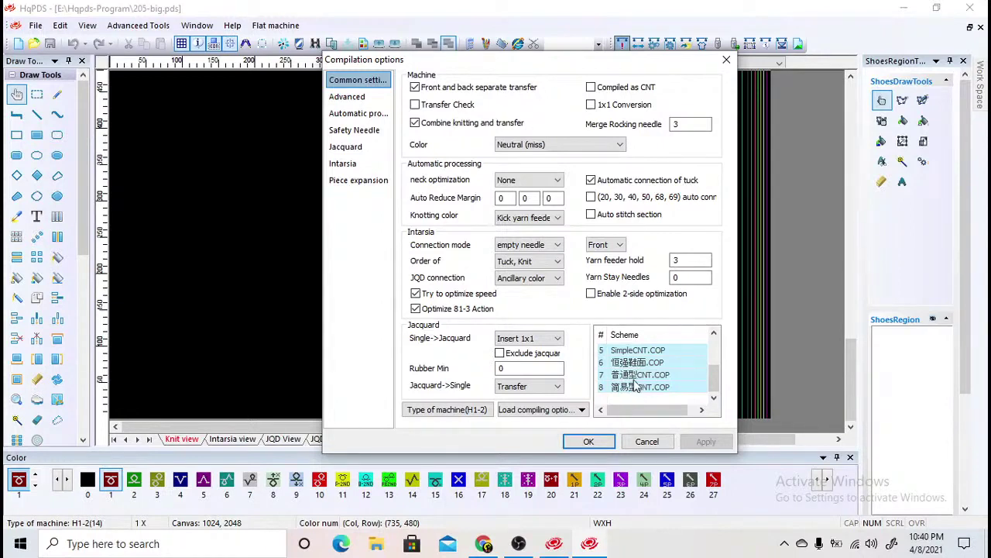
pyautogui.scroll(2, 648, 353)
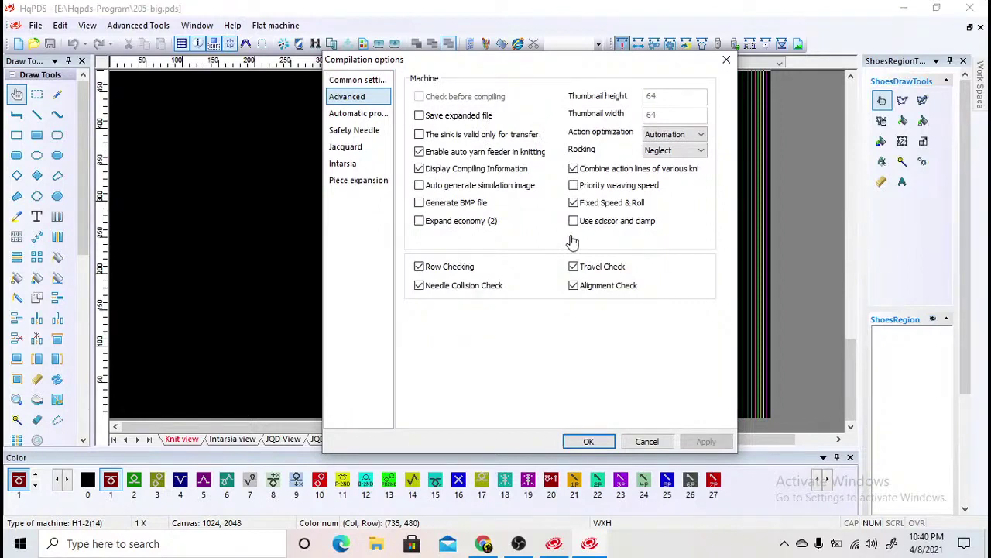
pyautogui.click(358, 113)
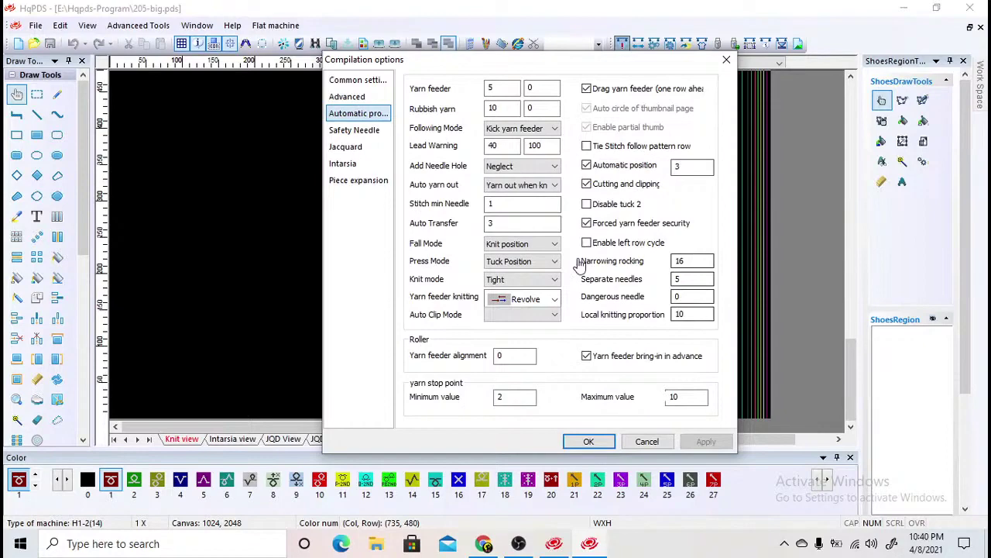
pyautogui.click(354, 130)
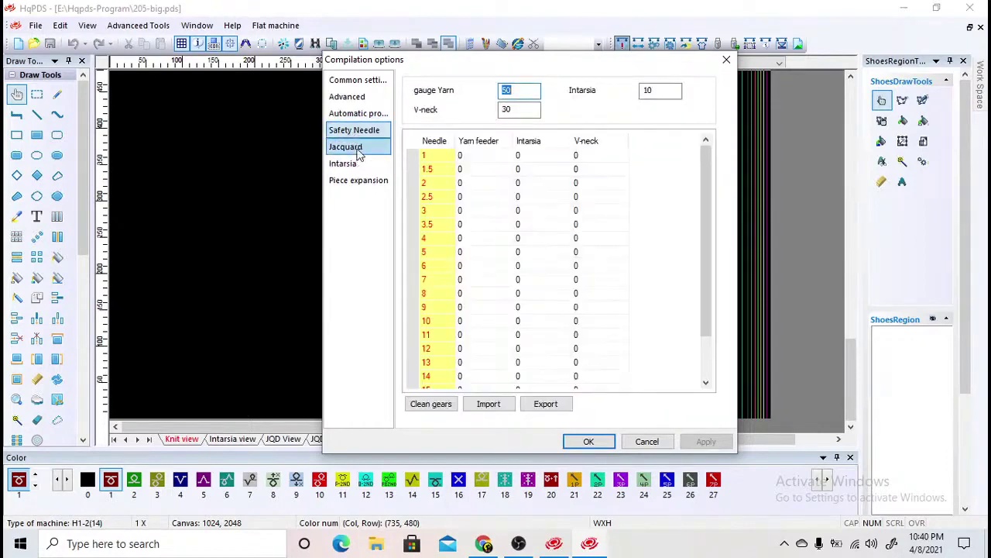
pyautogui.click(346, 146)
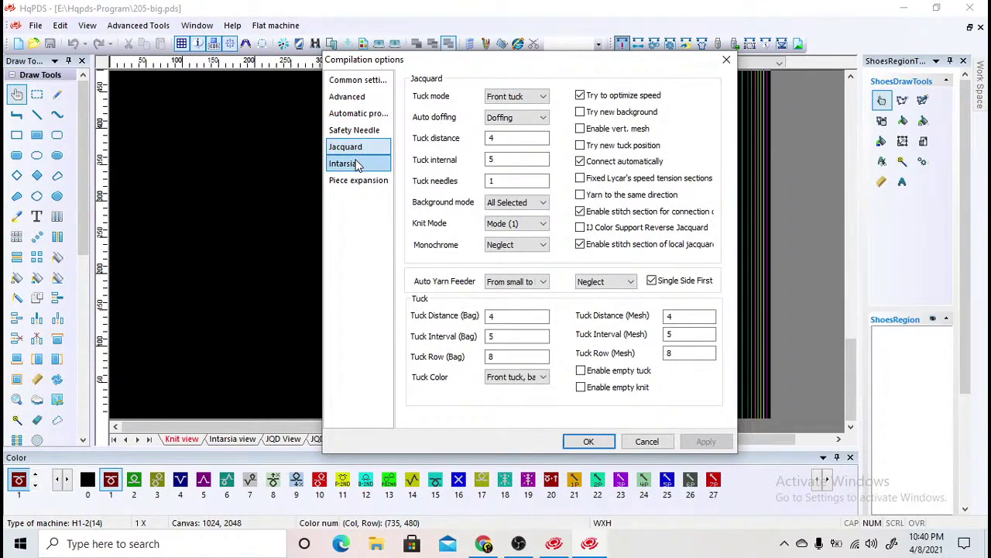
pyautogui.click(358, 179)
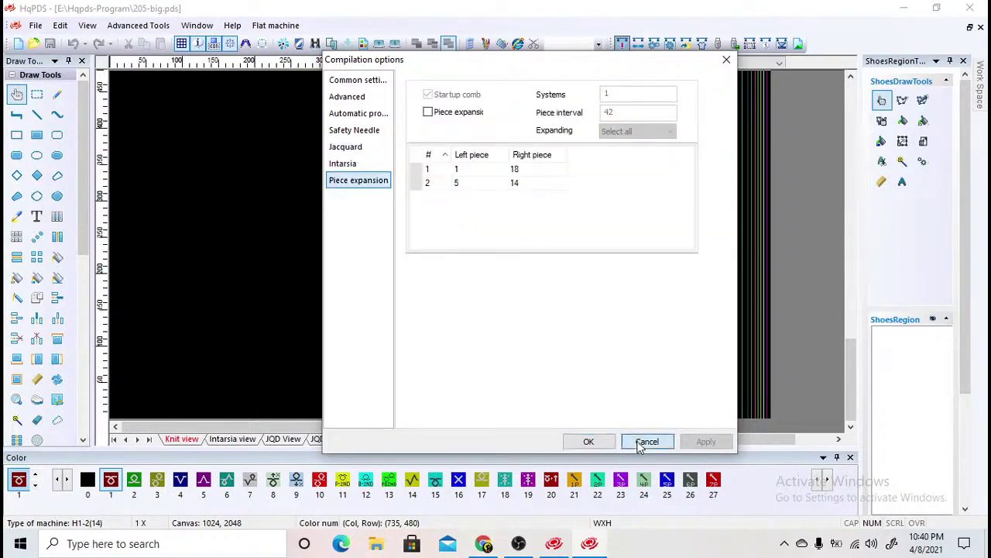
pyautogui.click(647, 441)
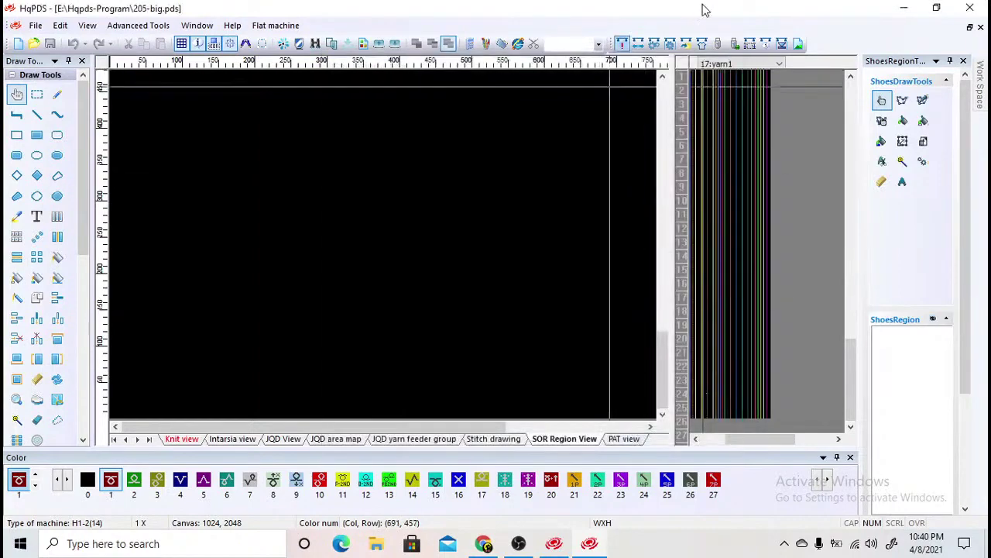
# Step: Open the Craft Bill and examine its advanced parameters for back knit, yarn feeder and other settings
pyautogui.click(733, 44)
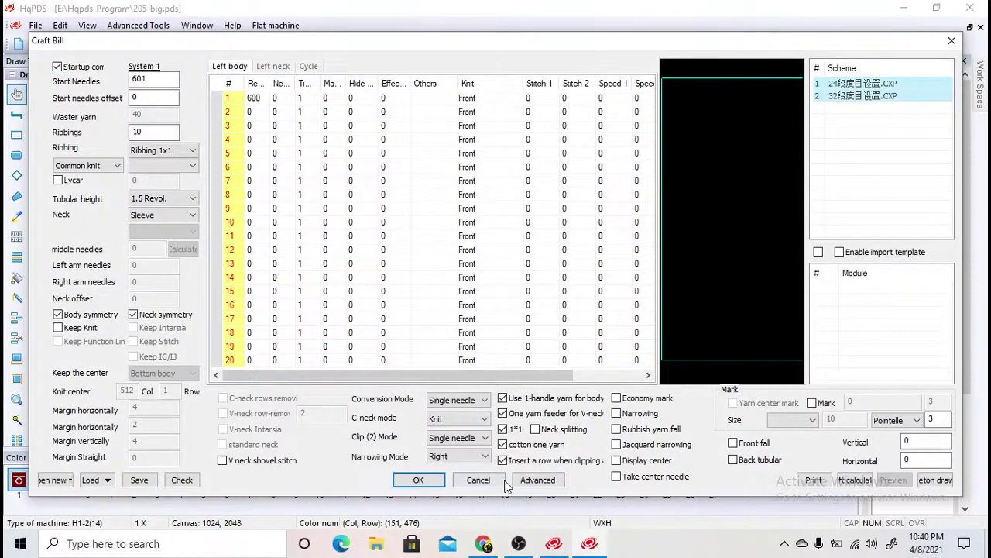
pyautogui.click(535, 480)
pyautogui.click(179, 125)
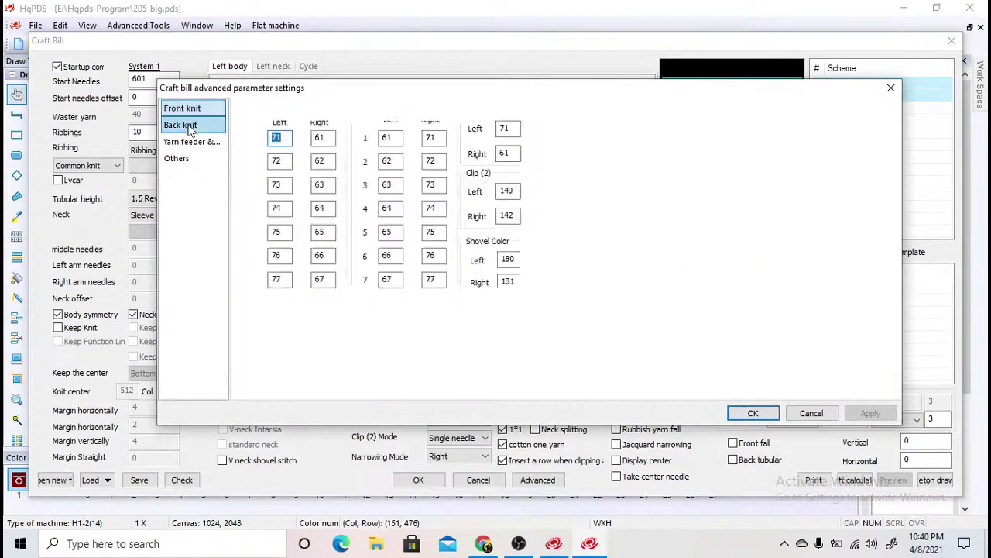
pyautogui.click(190, 142)
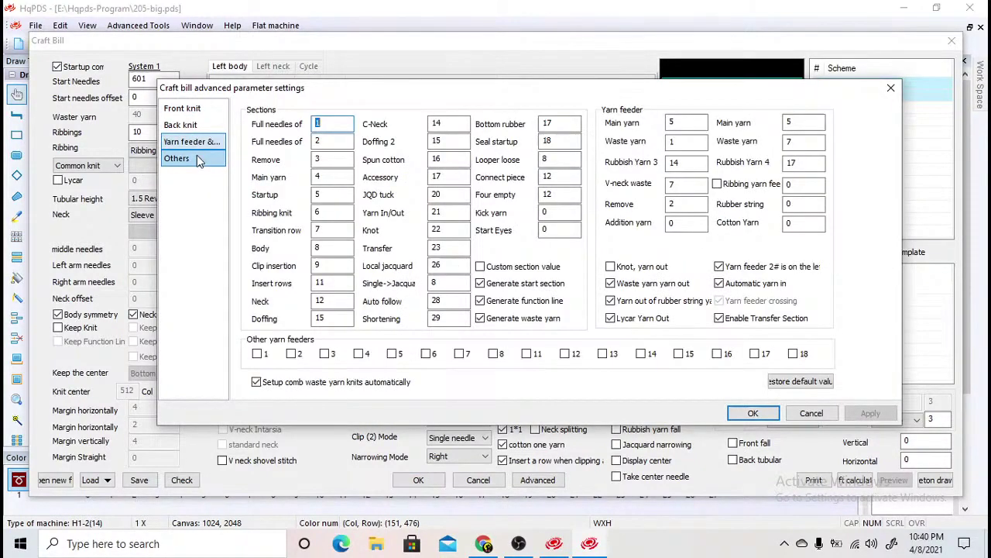
pyautogui.click(196, 156)
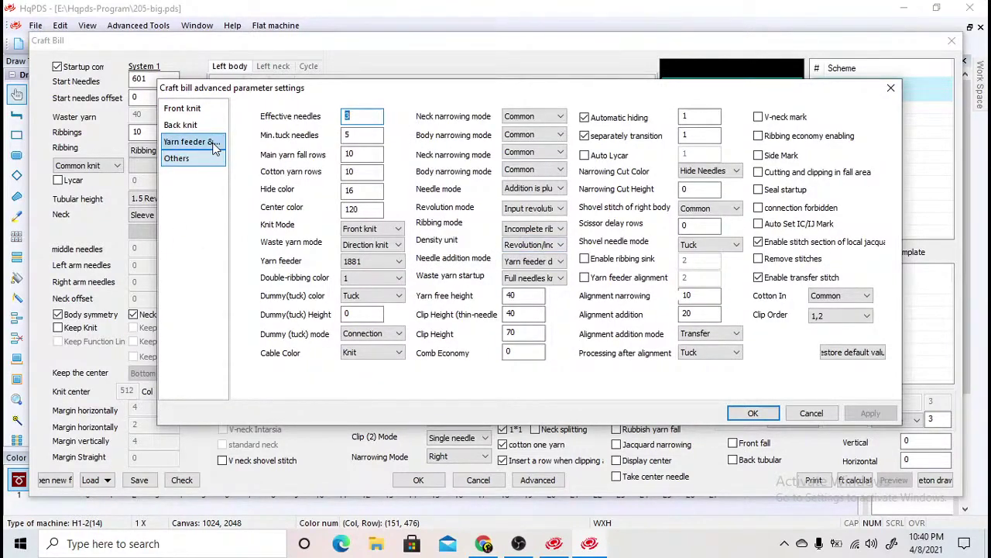
pyautogui.press('Return')
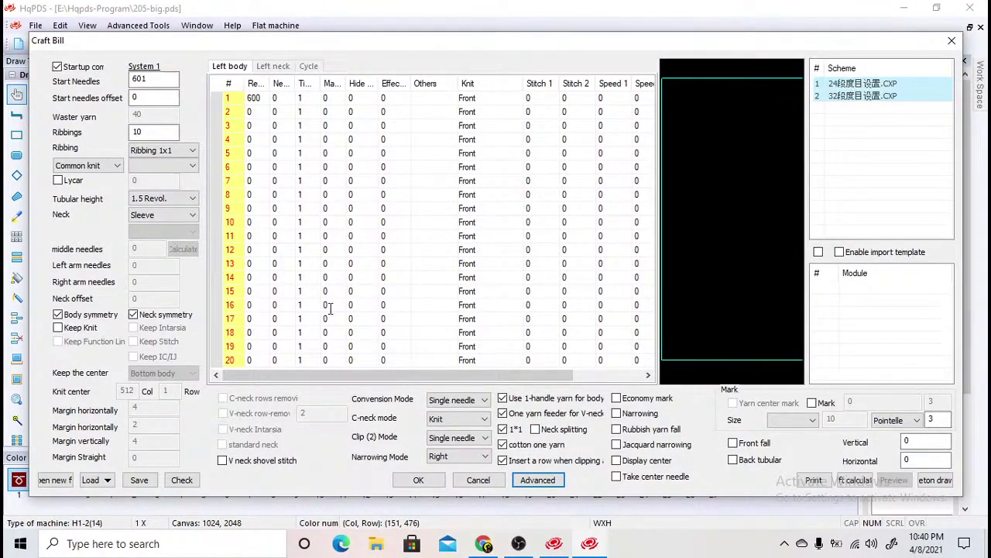
# Step: Inspect the Others and Knit choices available for row 1 of the left body, then close the Craft Bill
pyautogui.click(442, 98)
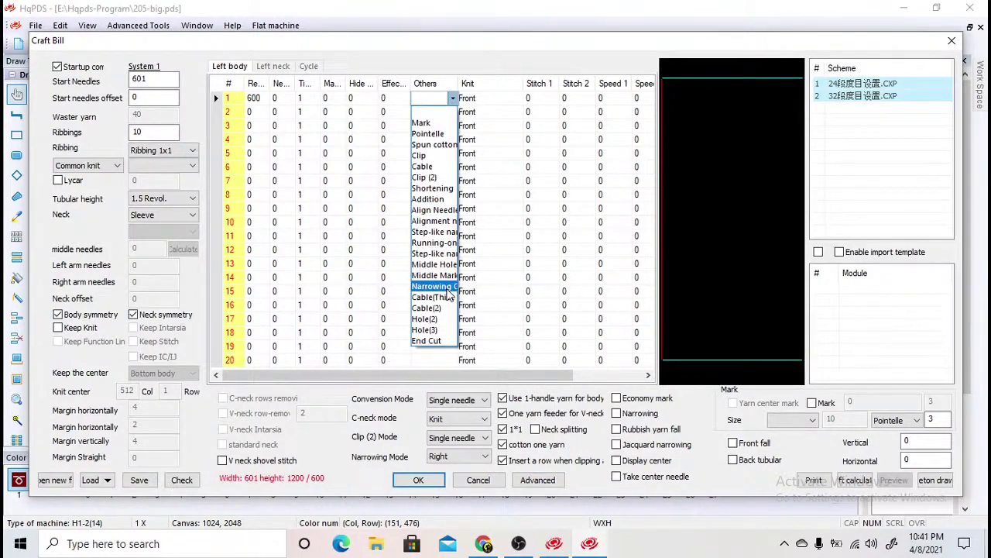
pyautogui.click(480, 97)
pyautogui.click(518, 98)
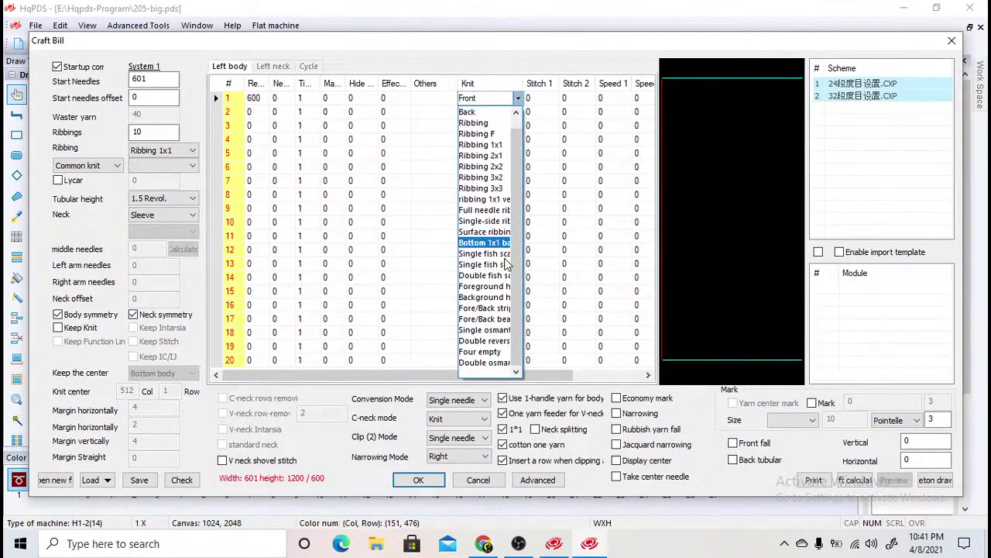
pyautogui.click(518, 97)
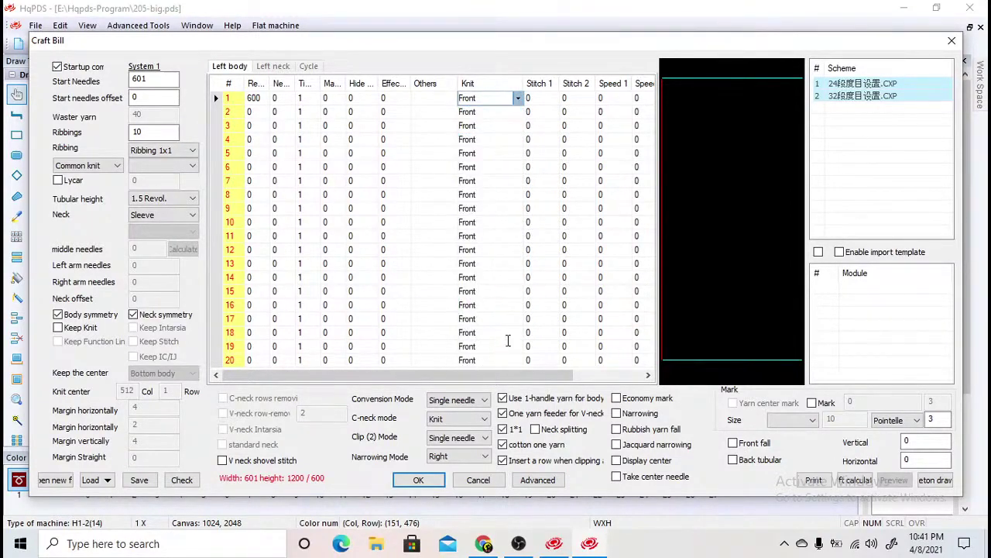
pyautogui.click(949, 40)
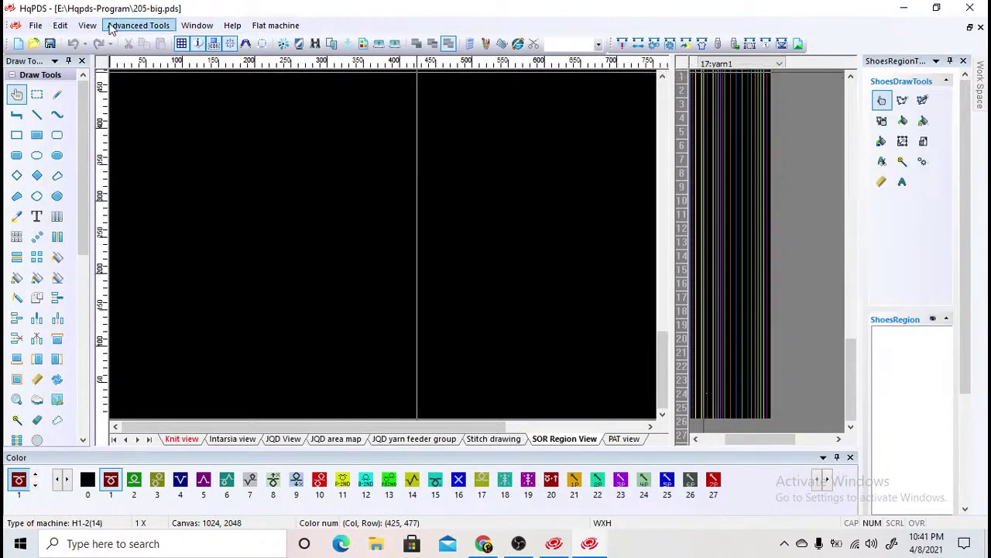
# Step: Review the program settings for drawing, rotation, pen and brush, advanced and flat machine options, then close them
pyautogui.click(138, 24)
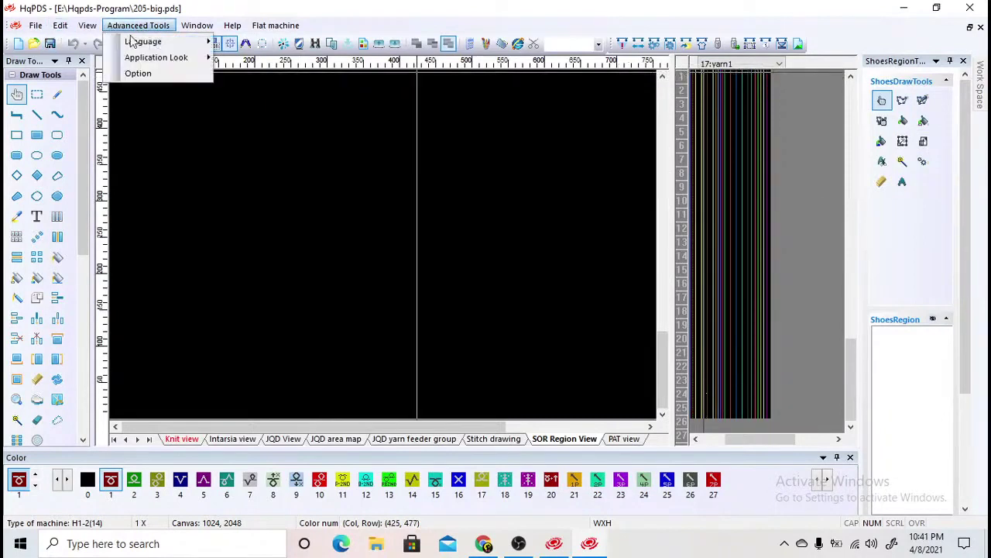
pyautogui.click(168, 81)
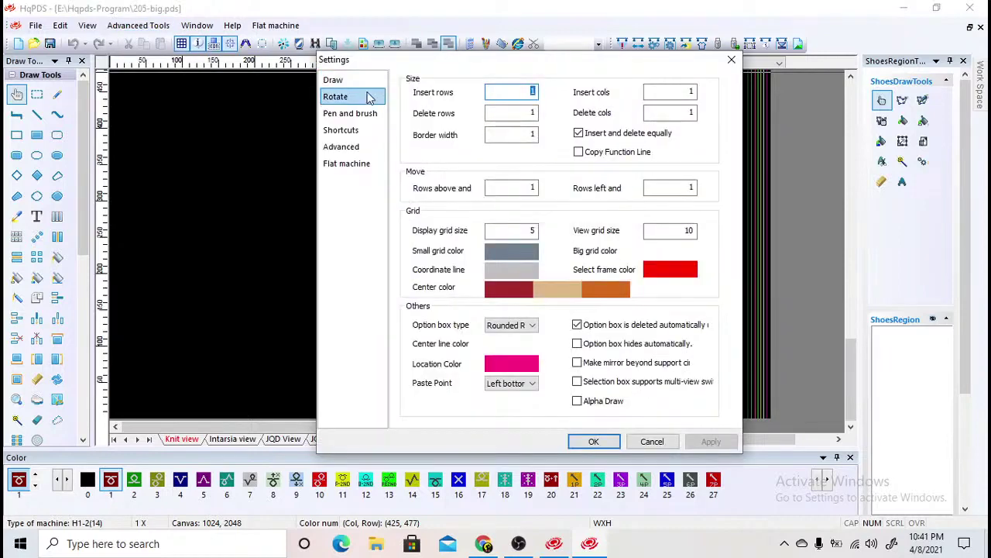
pyautogui.click(375, 101)
pyautogui.click(369, 115)
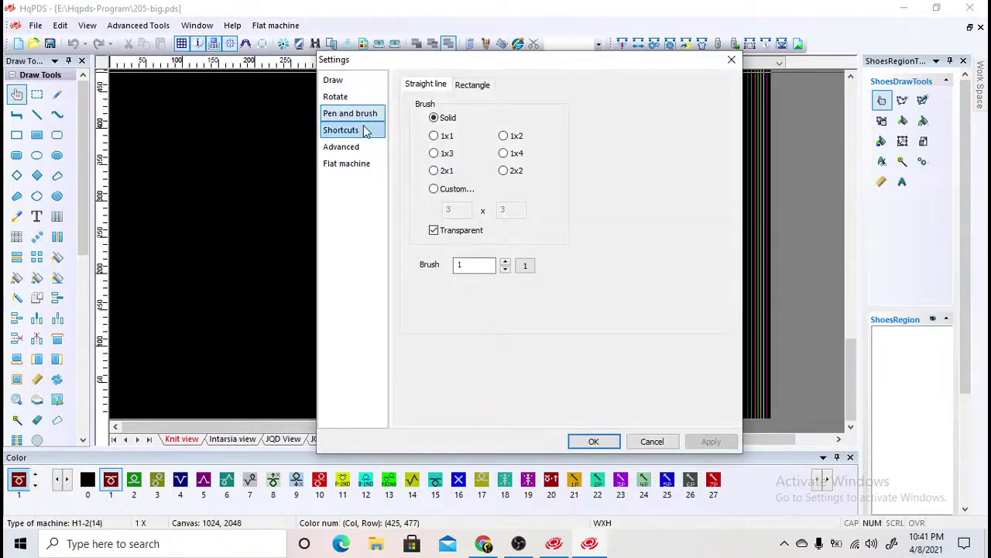
pyautogui.click(353, 147)
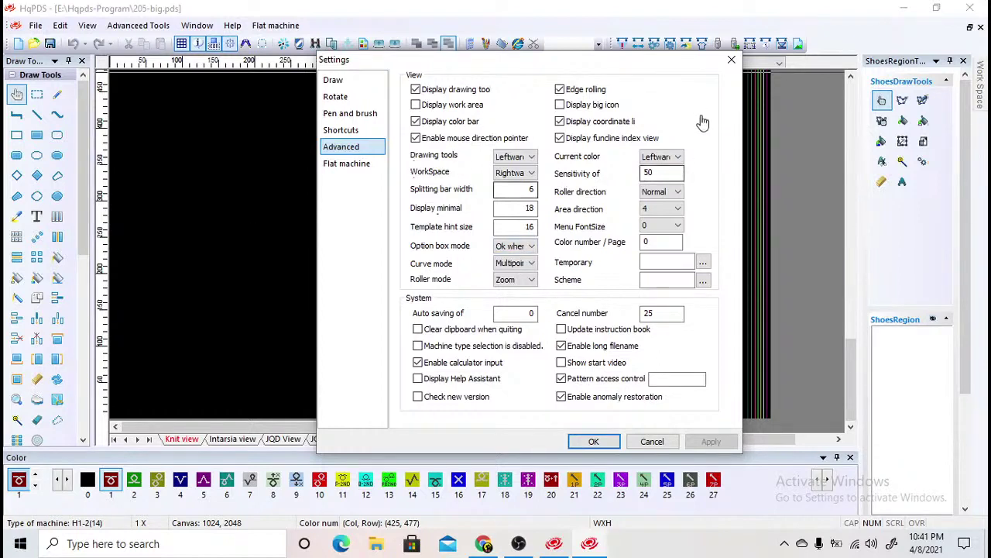
pyautogui.click(349, 164)
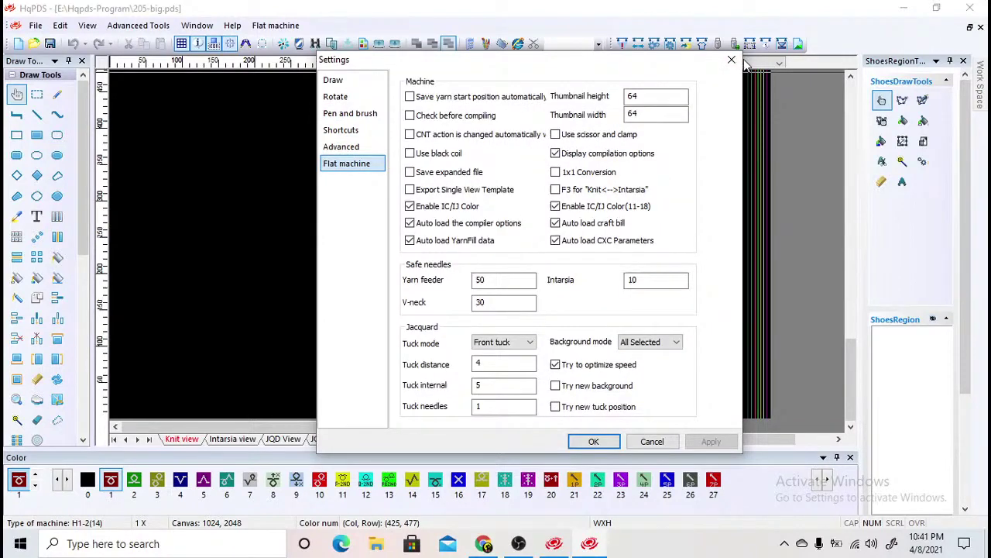
pyautogui.click(731, 59)
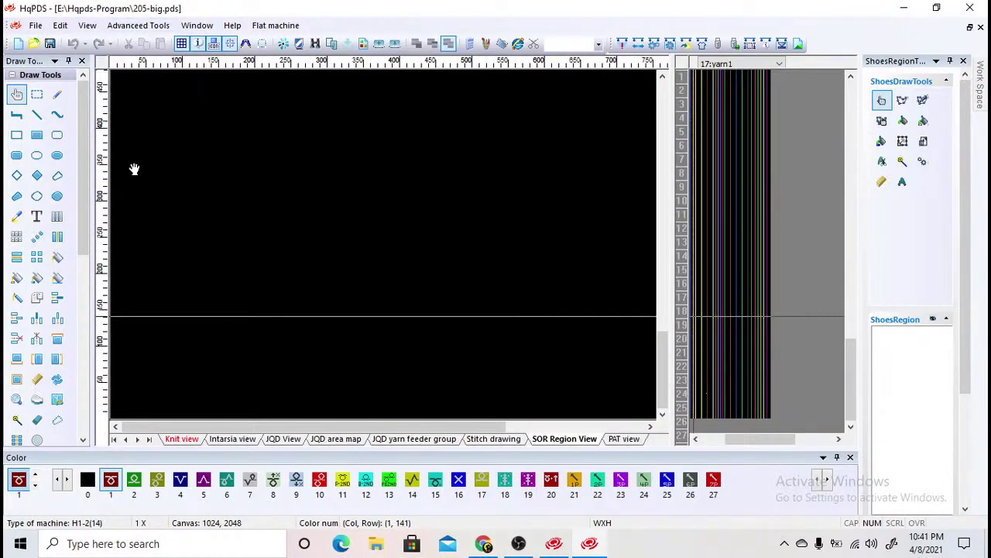
# Step: Open the Module library in the Work Space, browse its Plain stitch templates and set the type to Cable
pyautogui.moveTo(980, 77)
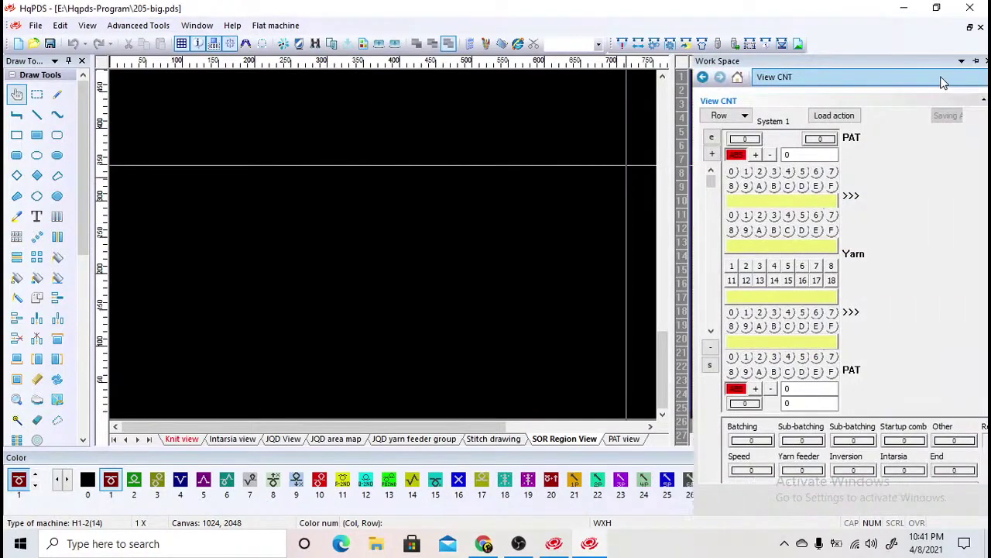
pyautogui.click(944, 81)
pyautogui.click(892, 158)
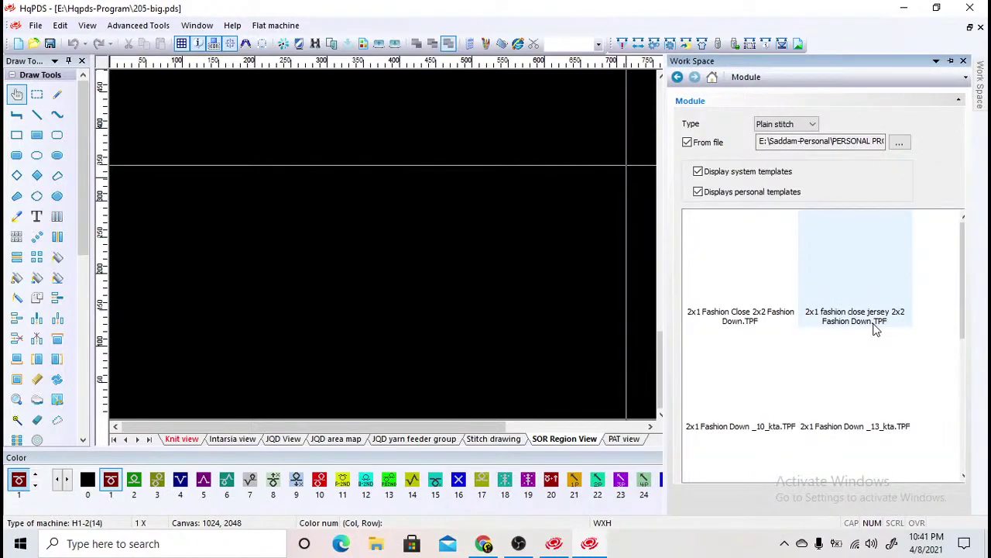
pyautogui.scroll(-3, 876, 326)
pyautogui.scroll(3, 876, 325)
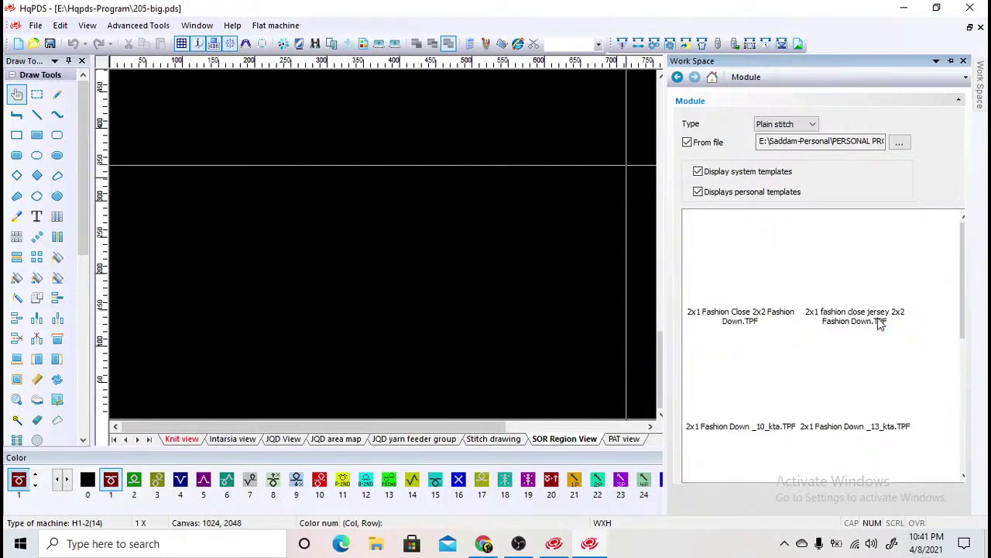
pyautogui.scroll(-3, 878, 324)
pyautogui.scroll(2, 877, 324)
pyautogui.scroll(-3, 877, 324)
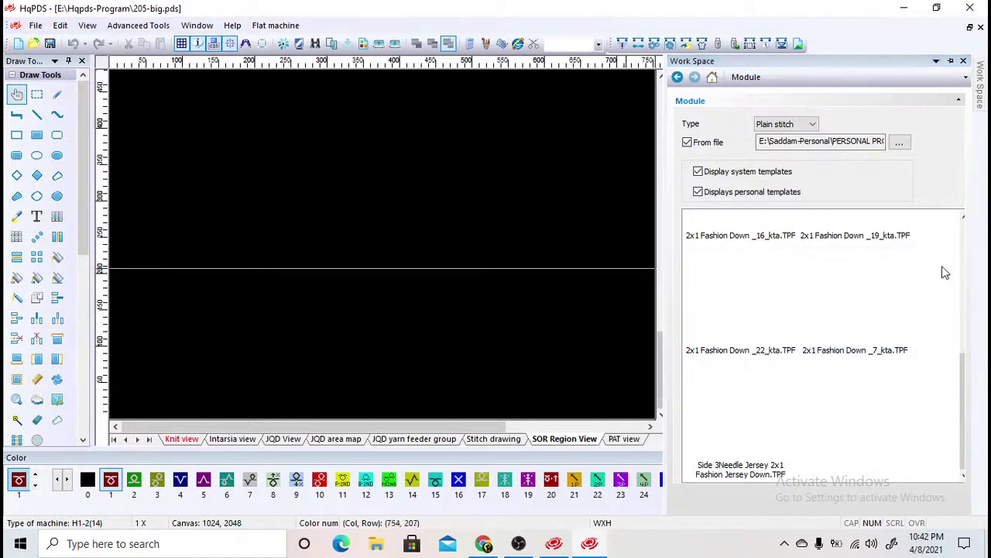
pyautogui.click(806, 127)
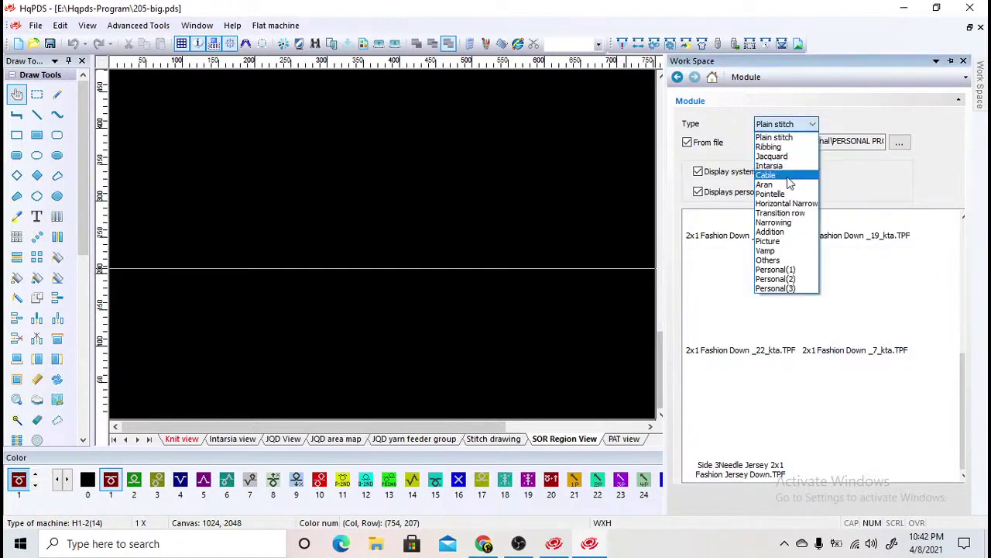
pyautogui.click(789, 177)
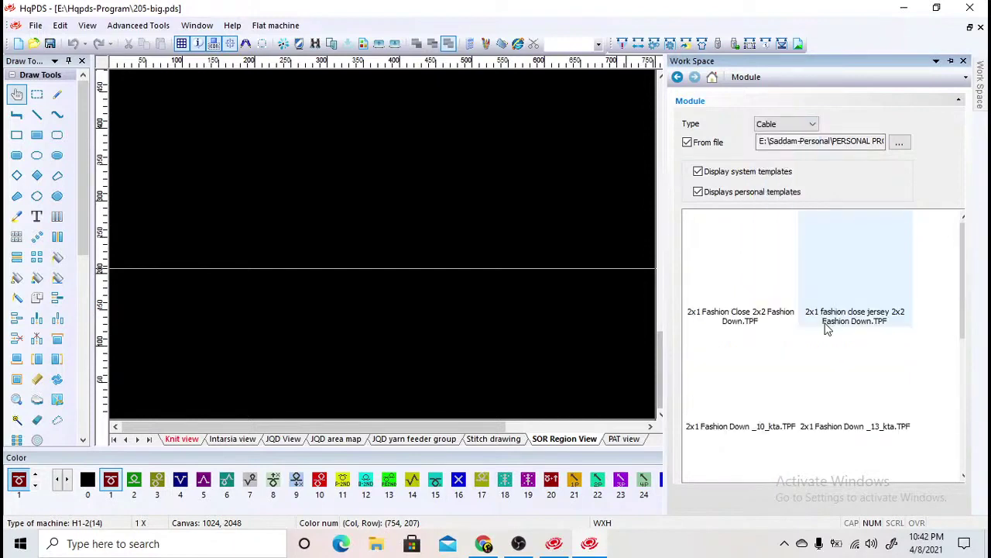